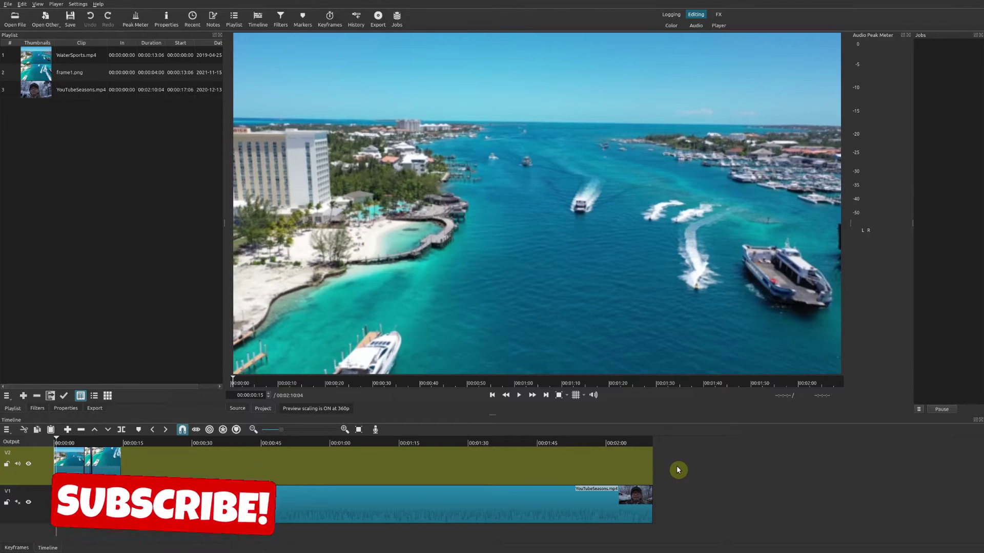
- Move the timeline playhead to 00:00:03:02 on the ruler
click(70, 443)
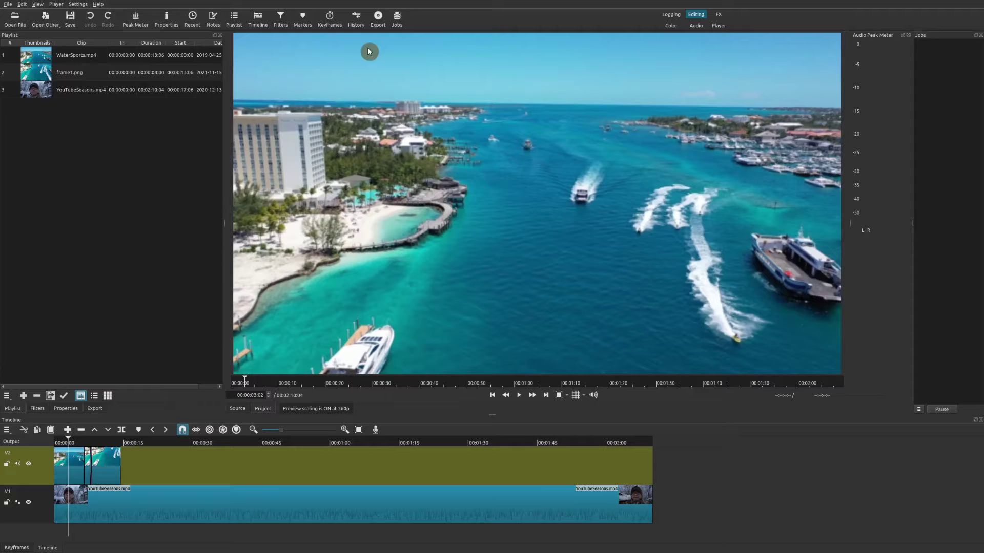
- Open the Export panel and its Configure Hardware Encoding dialog
click(380, 23)
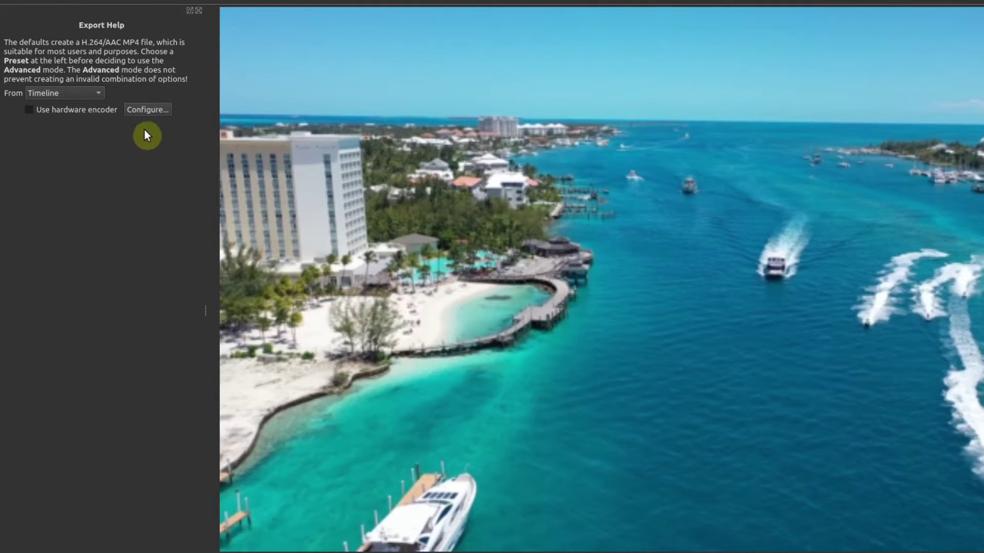
click(148, 111)
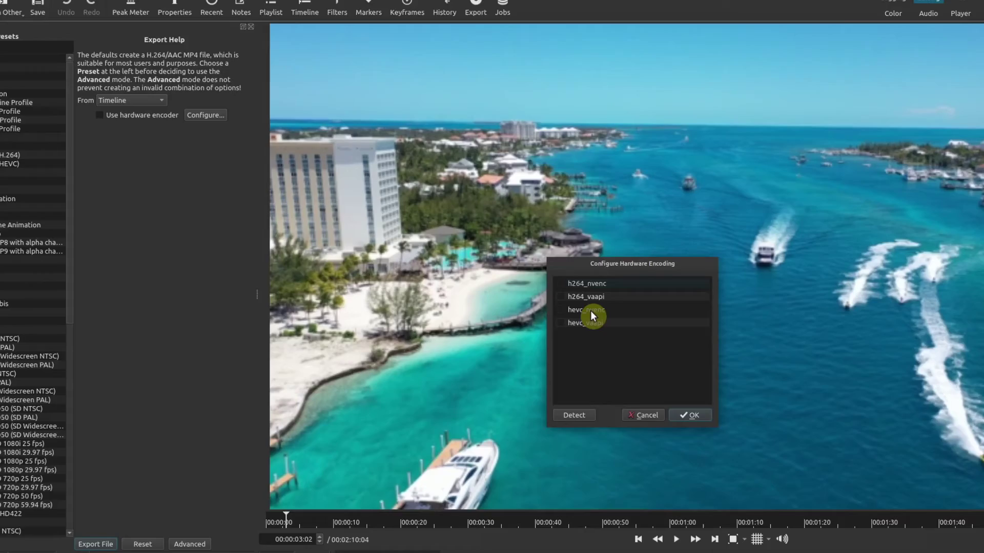
- Auto-detect hardware encoders so h264_vaapi and hevc_vaapi are ticked, then confirm
click(573, 415)
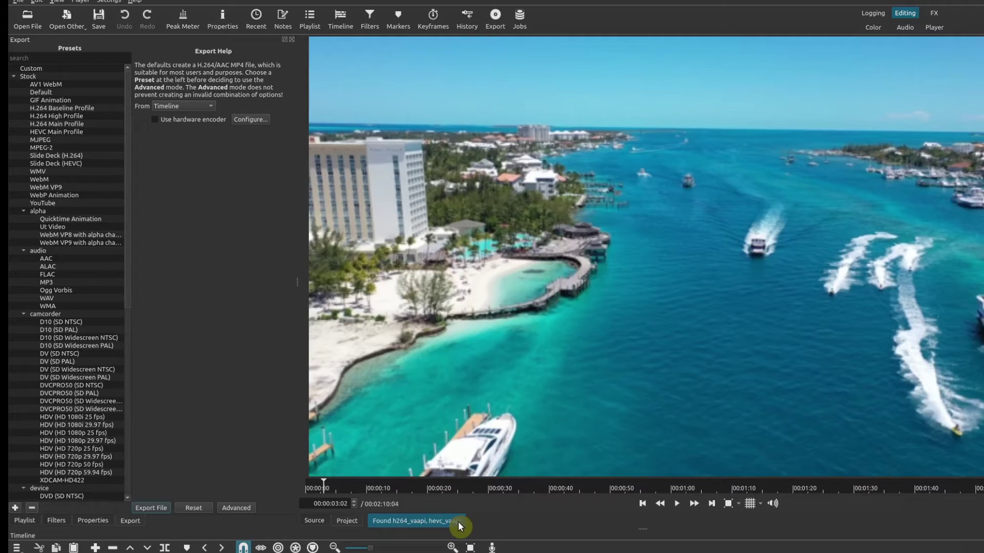
click(248, 118)
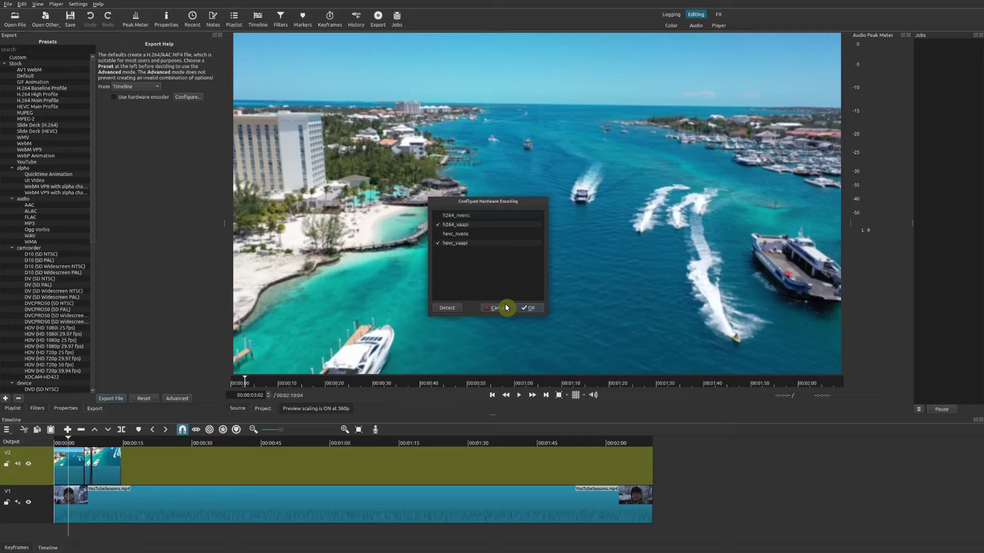
click(529, 308)
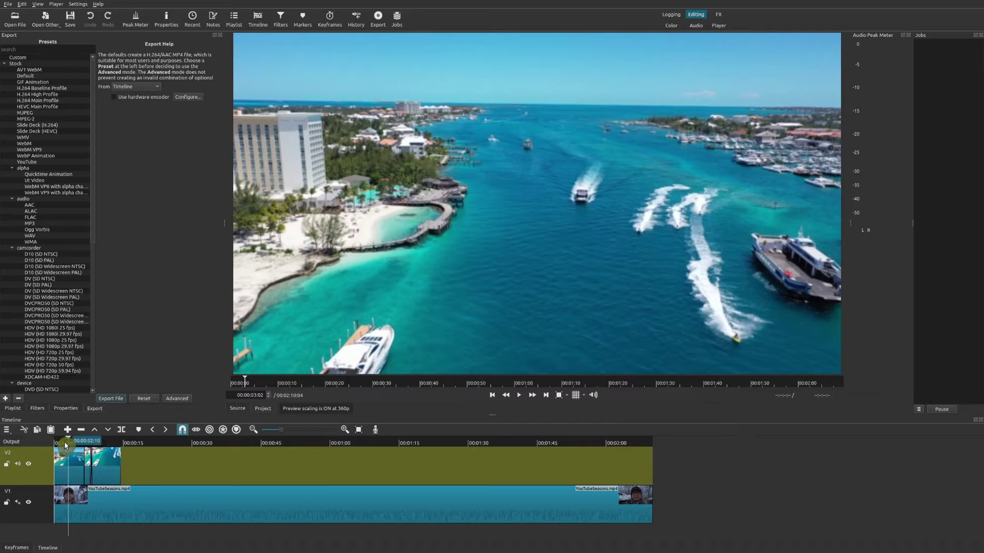
- Export the timeline with the hardware encoder enabled as Voiceover1.mp4 in Videos
drag(97, 443, 68, 448)
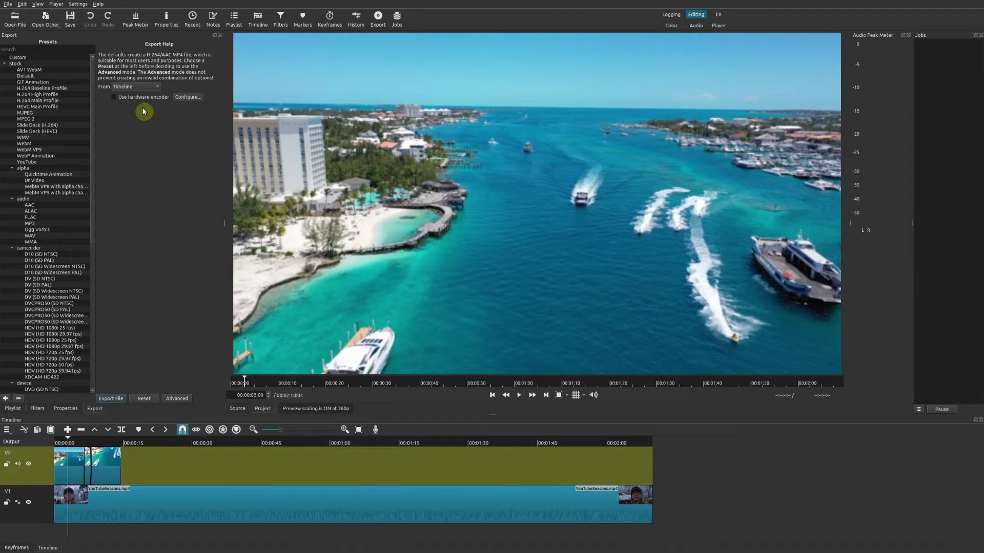
click(113, 97)
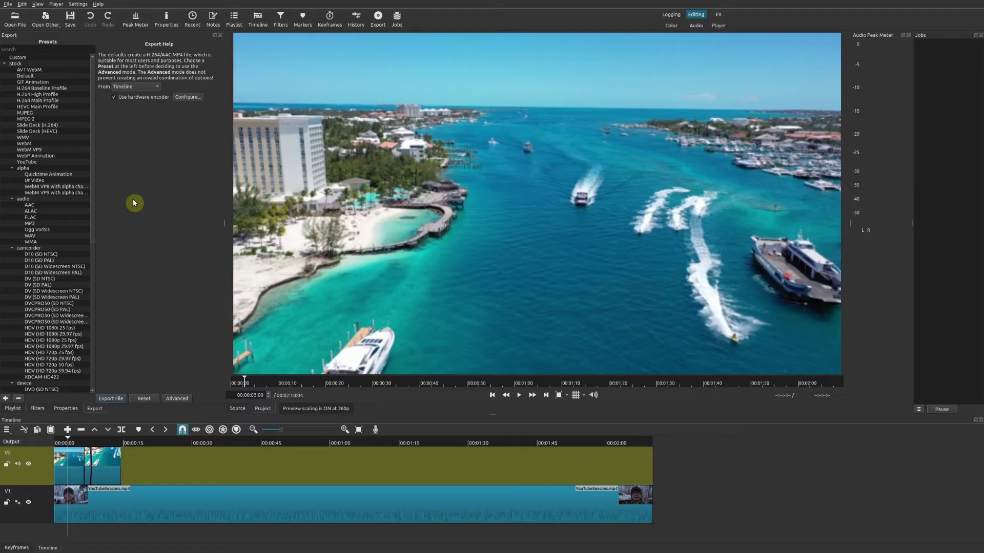
click(110, 399)
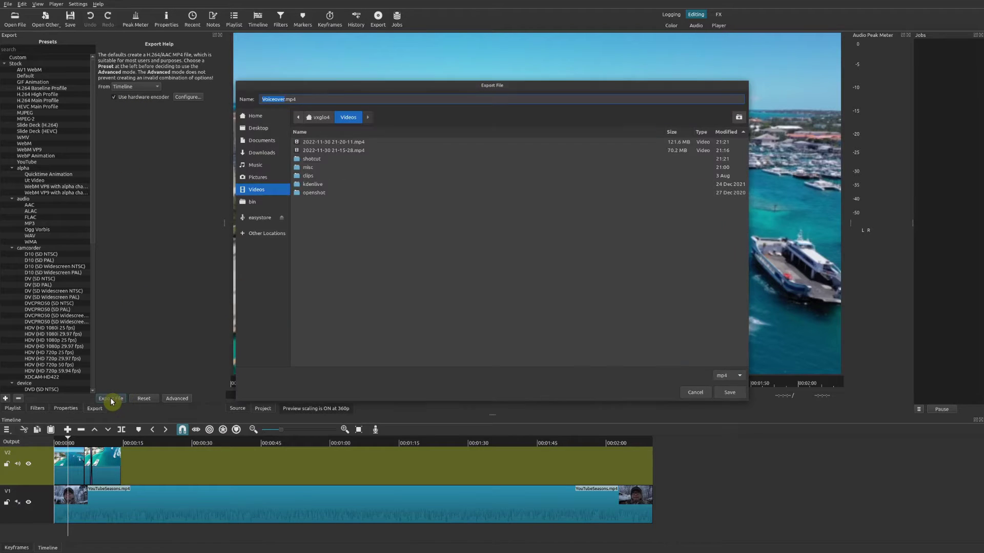
click(284, 99)
text(1)
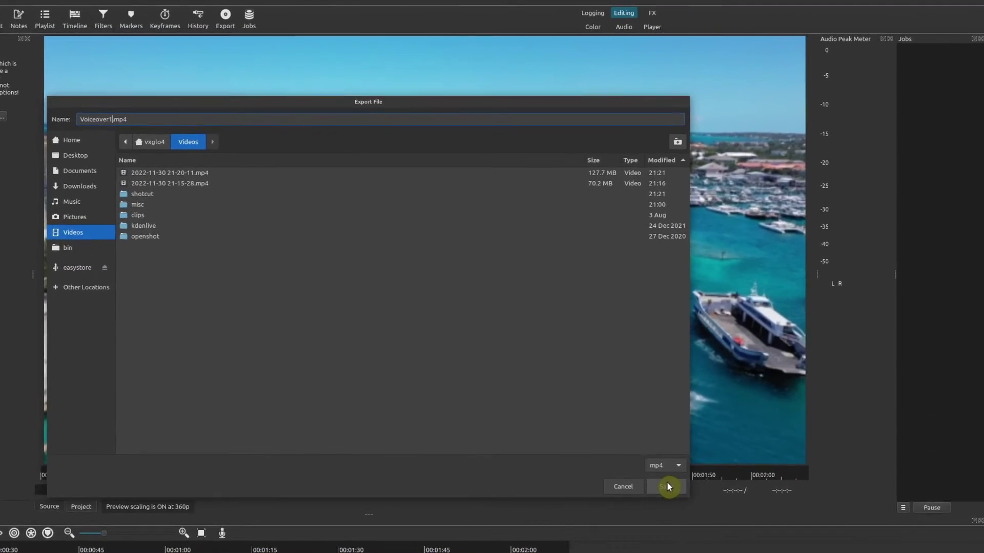
click(666, 487)
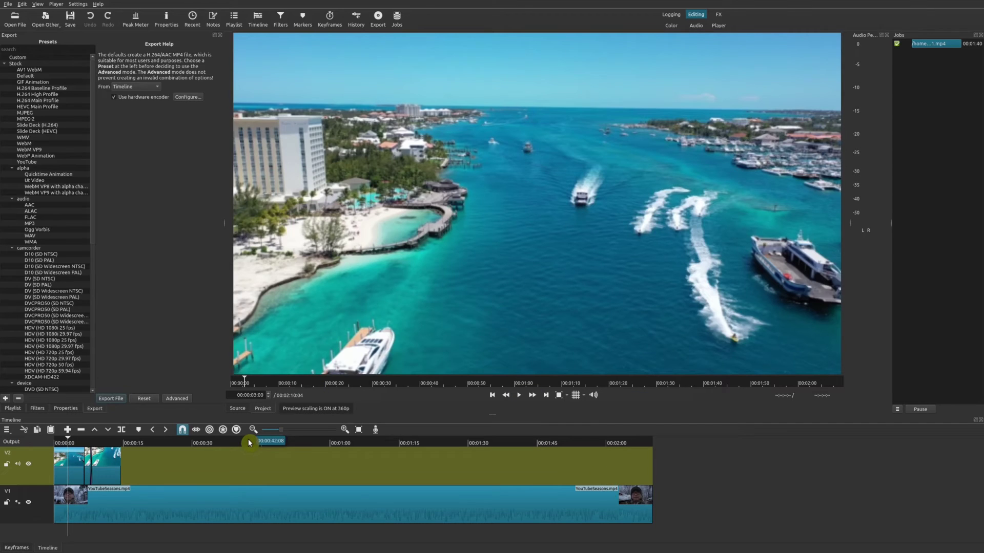
- Play the 193.1 MB Voiceover1.mp4 from the Videos folder and seek ahead
key(alt+Tab)
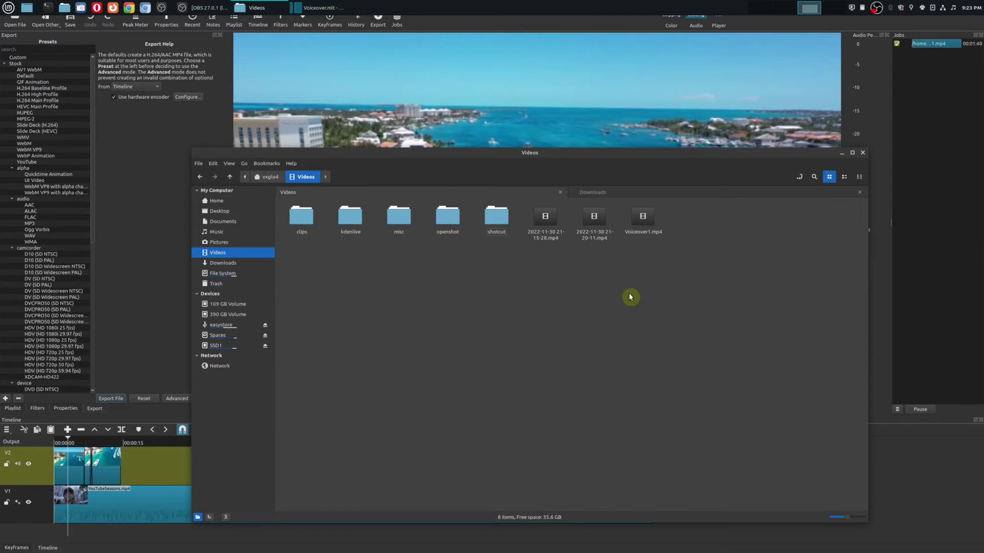
click(644, 219)
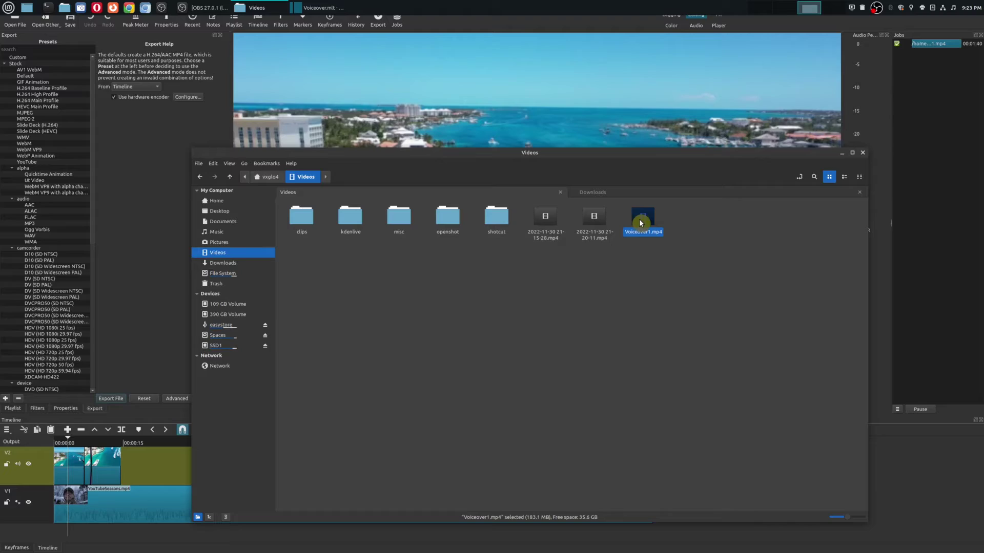
double_click(640, 222)
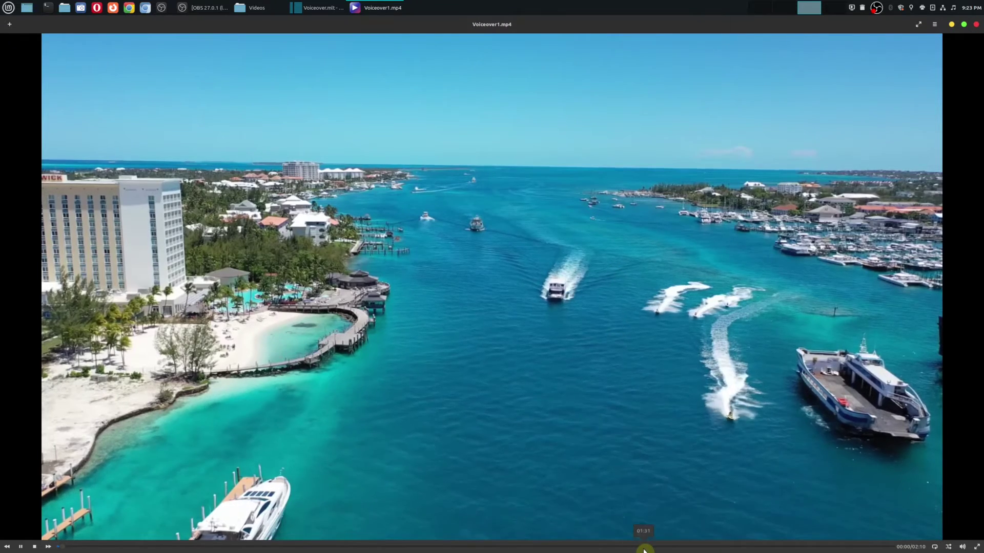
click(642, 547)
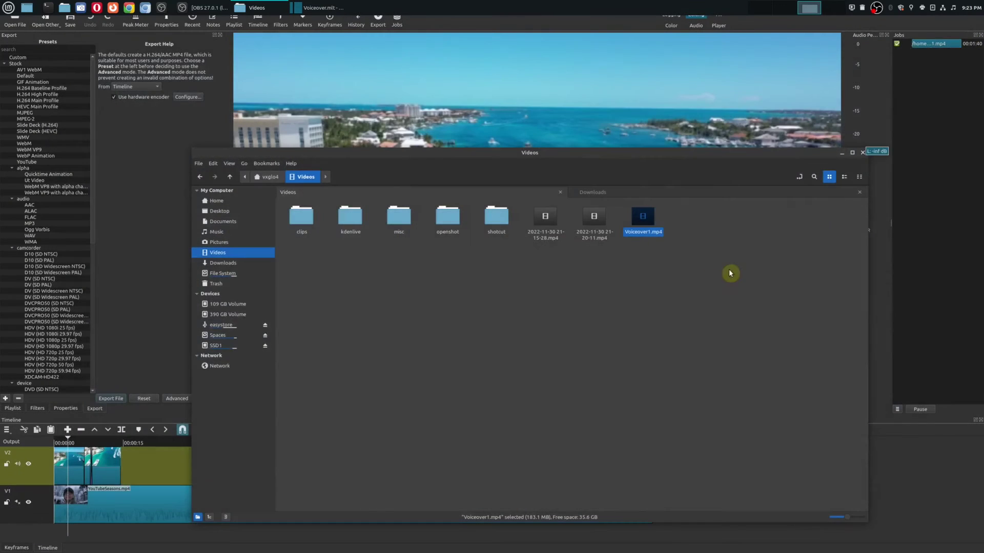
- Close the player, return to Shotcut, and remove finished jobs from the Jobs list
key(q)
click(842, 159)
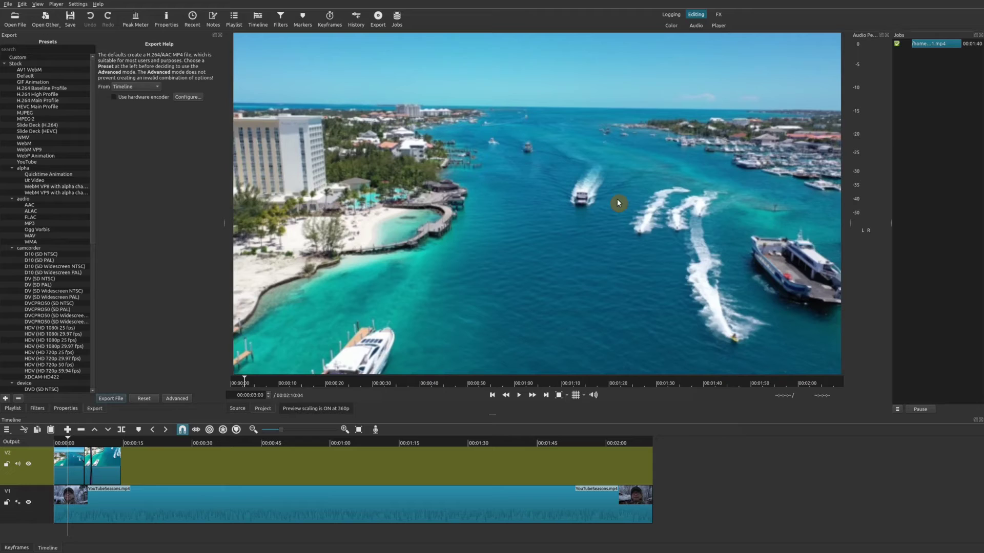
click(897, 410)
click(916, 404)
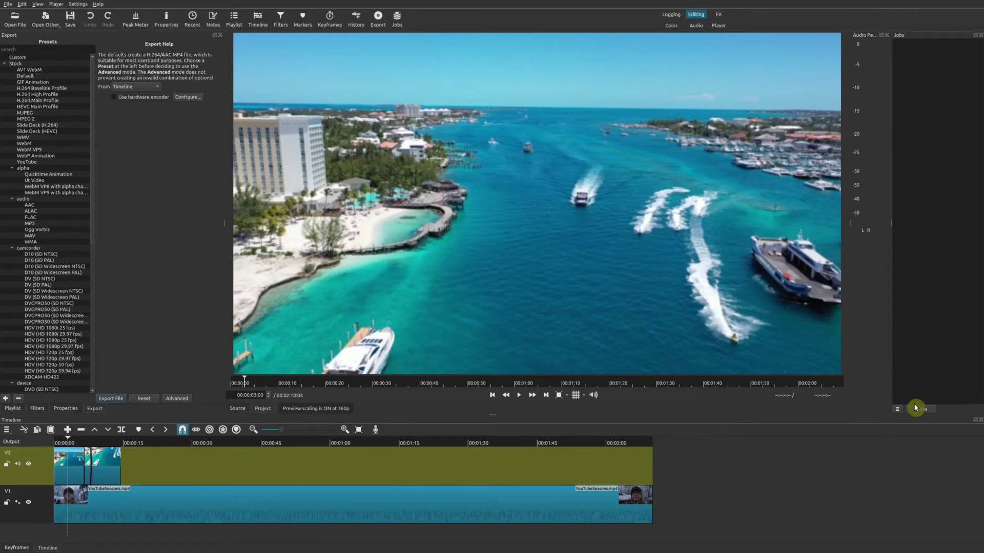
- Export the timeline without hardware encoding as Voiceover2.mp4, changing the 1 to 2
click(115, 397)
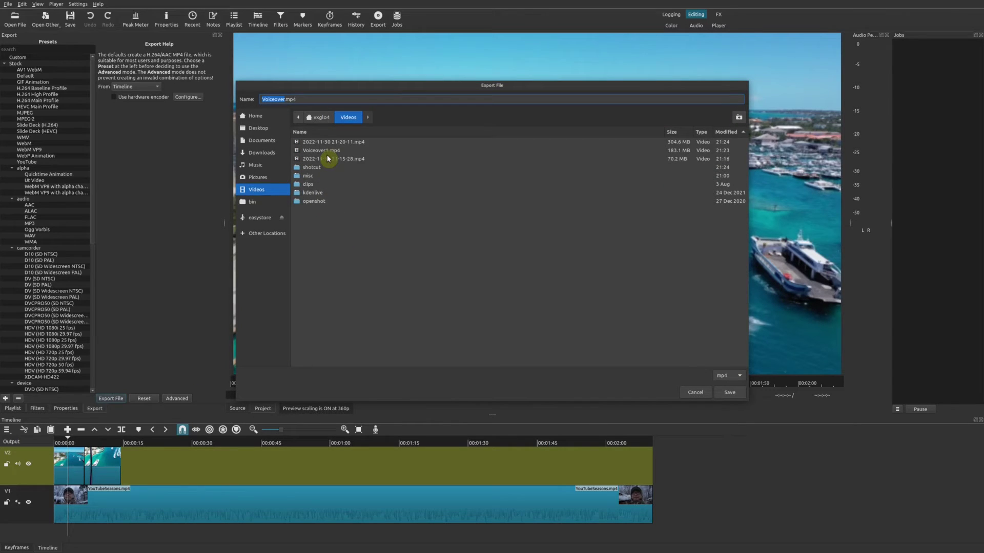
click(324, 150)
click(286, 100)
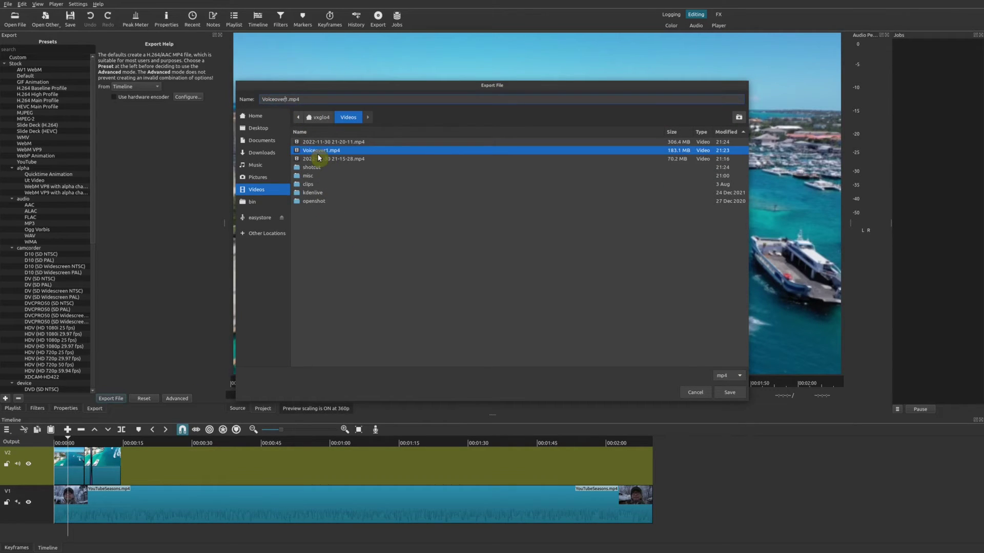
key(Delete)
text(2)
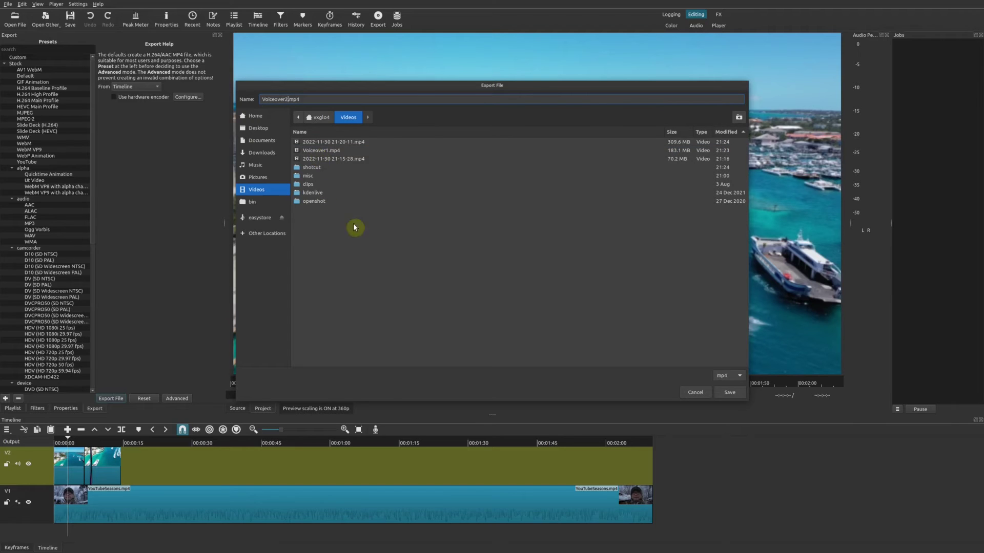
click(729, 392)
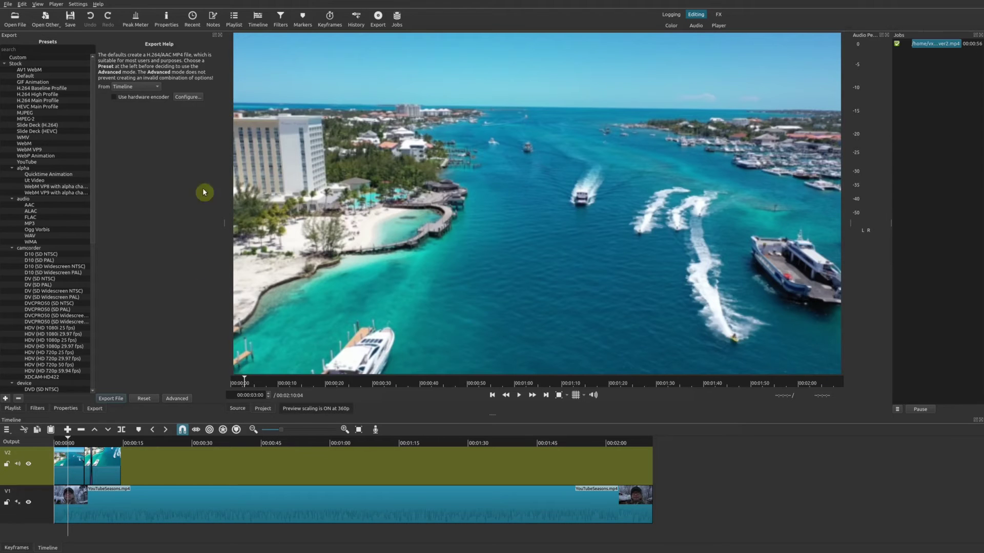
- Play the 94.2 MB Voiceover2.mp4, seek ahead twice, then close it and return to Shotcut
key(alt+Tab)
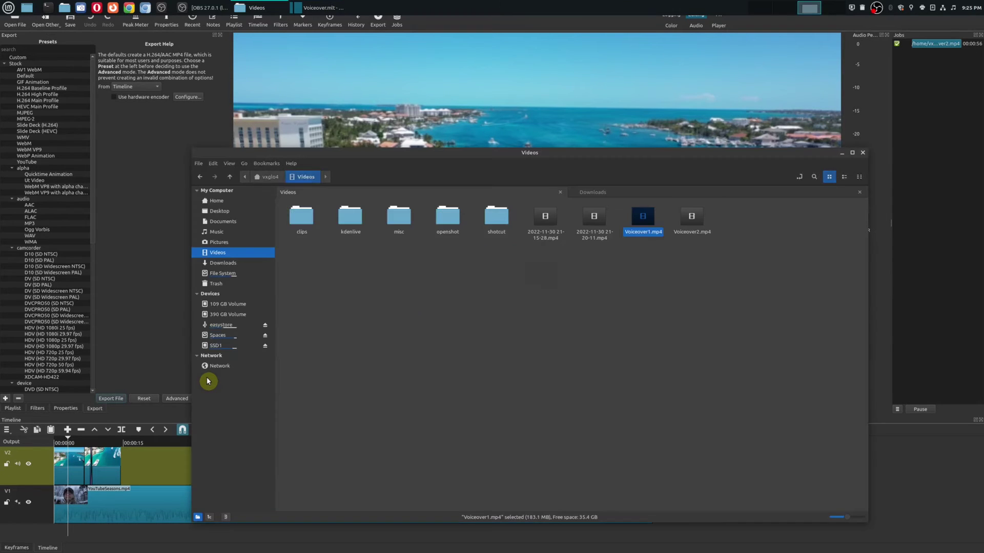
click(572, 282)
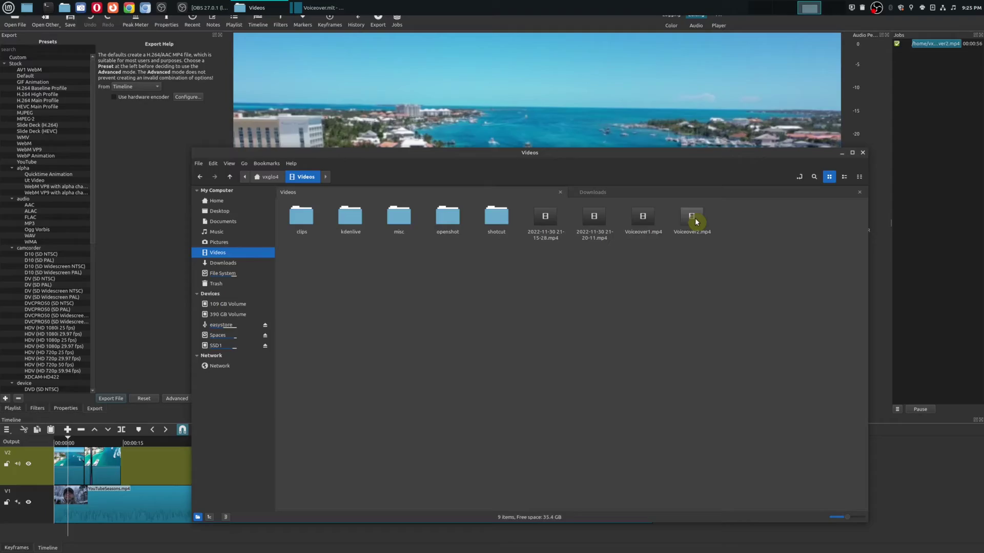
double_click(693, 218)
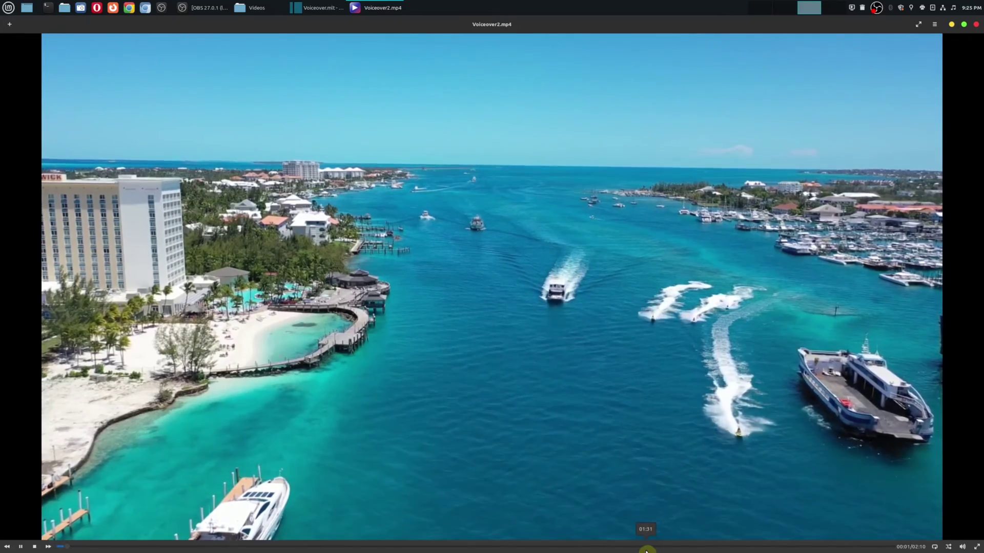
click(646, 547)
click(747, 547)
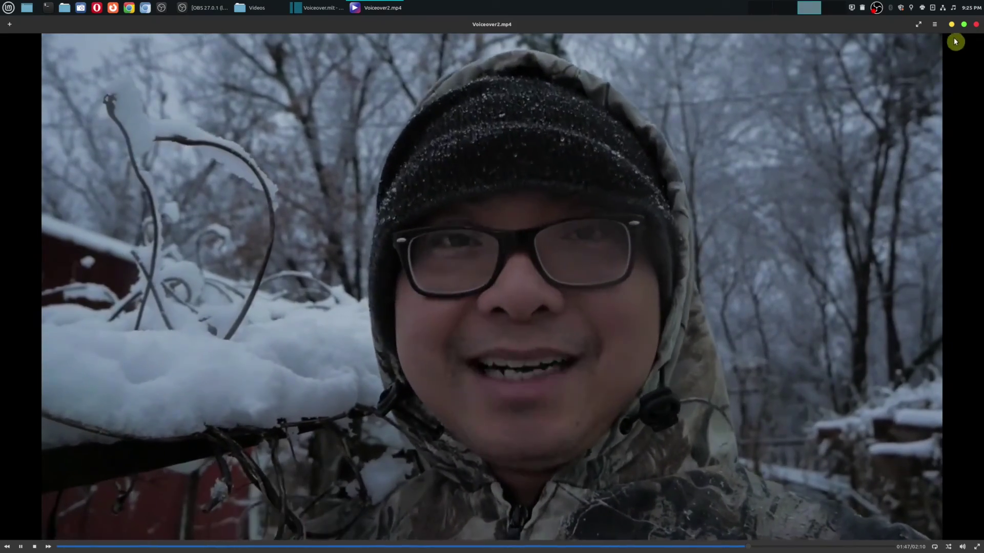
click(976, 24)
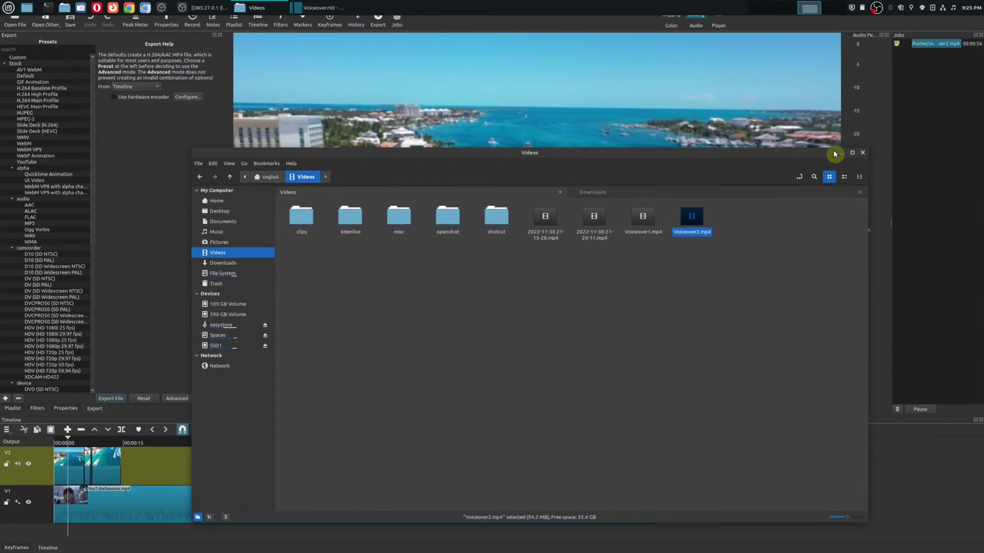
click(842, 153)
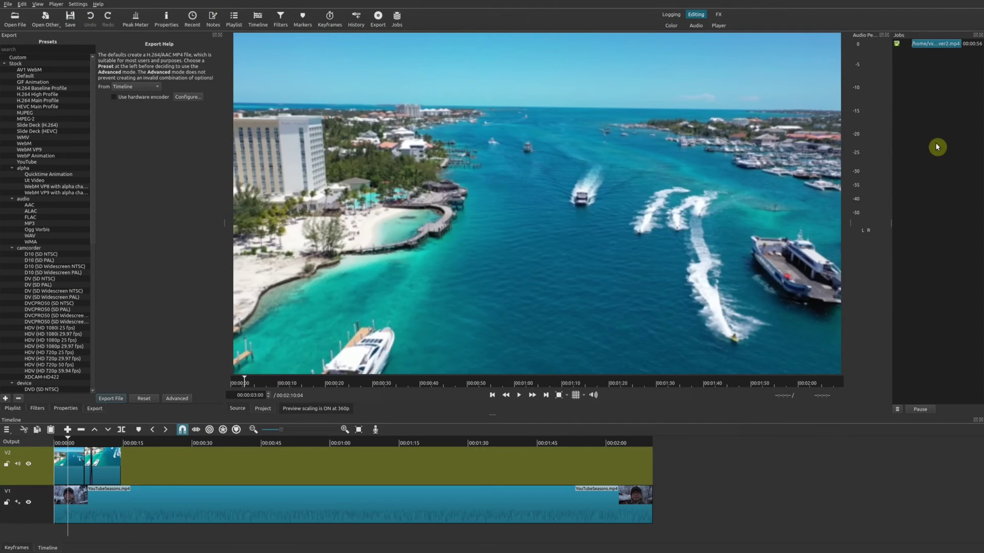